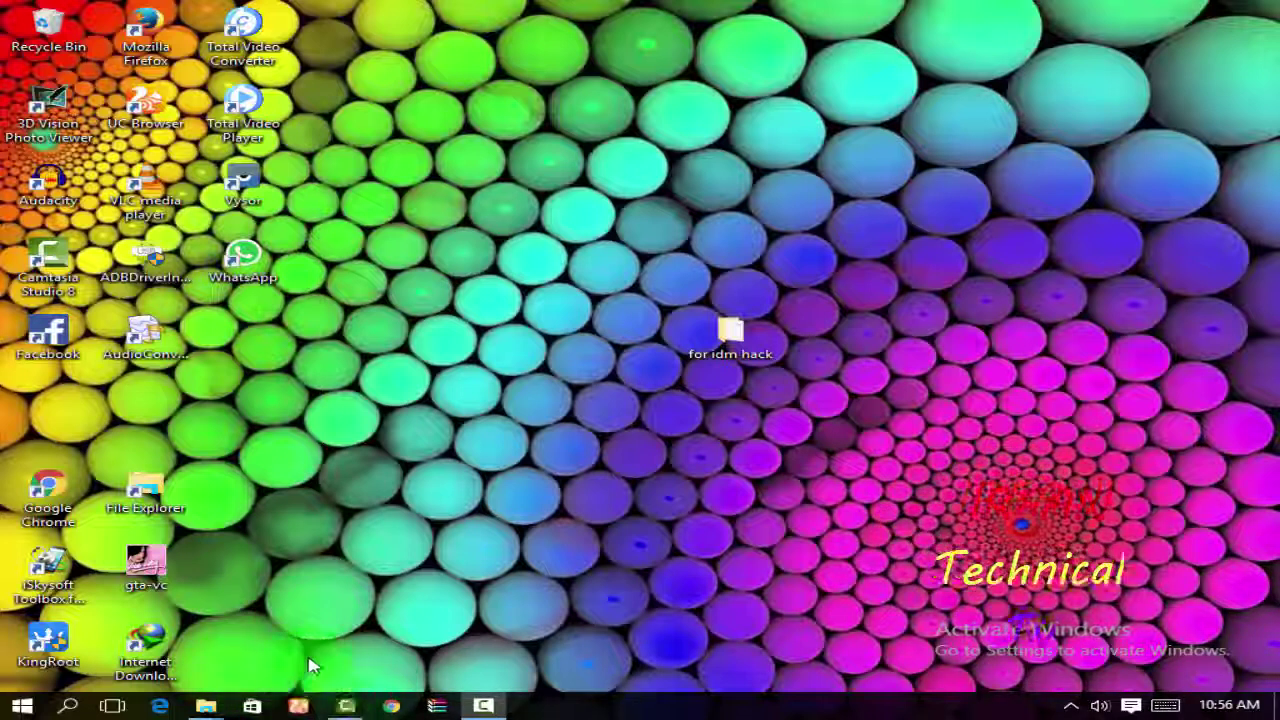
Step: Launch Internet Download Manager to check its registration status, dismissing the trial notice and closing the registration form
double_click(172, 660)
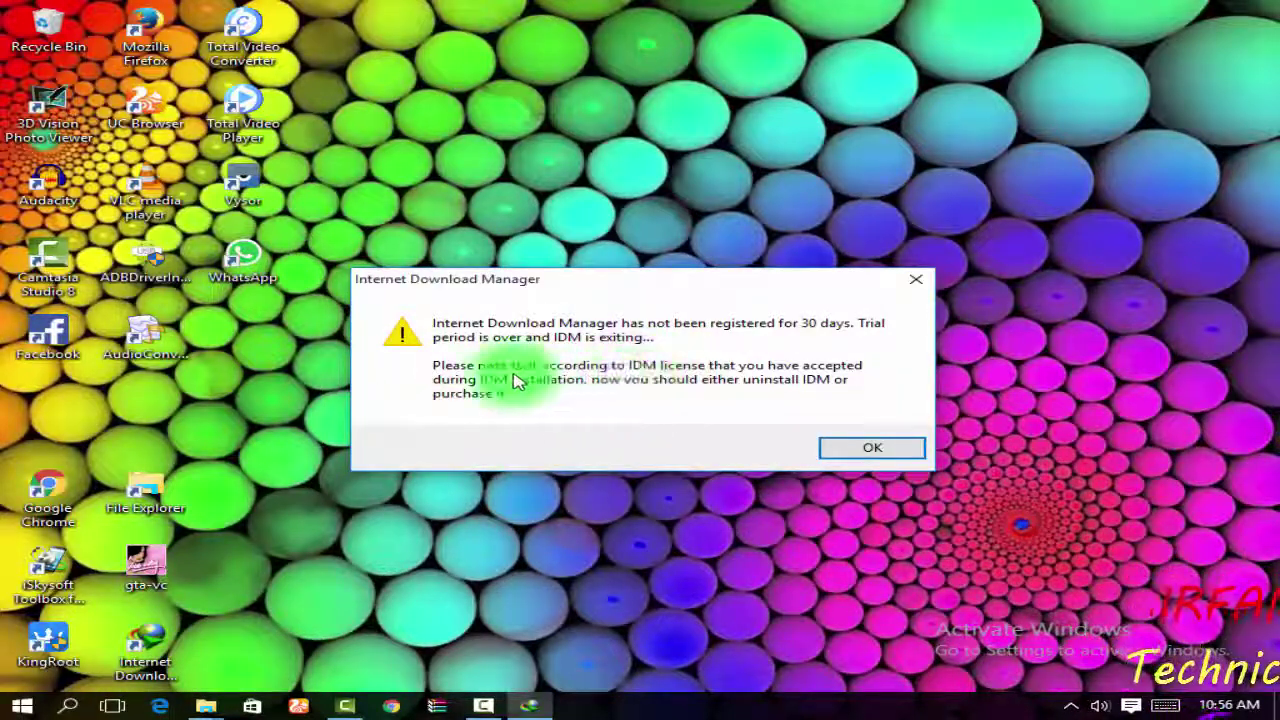
left_click(864, 455)
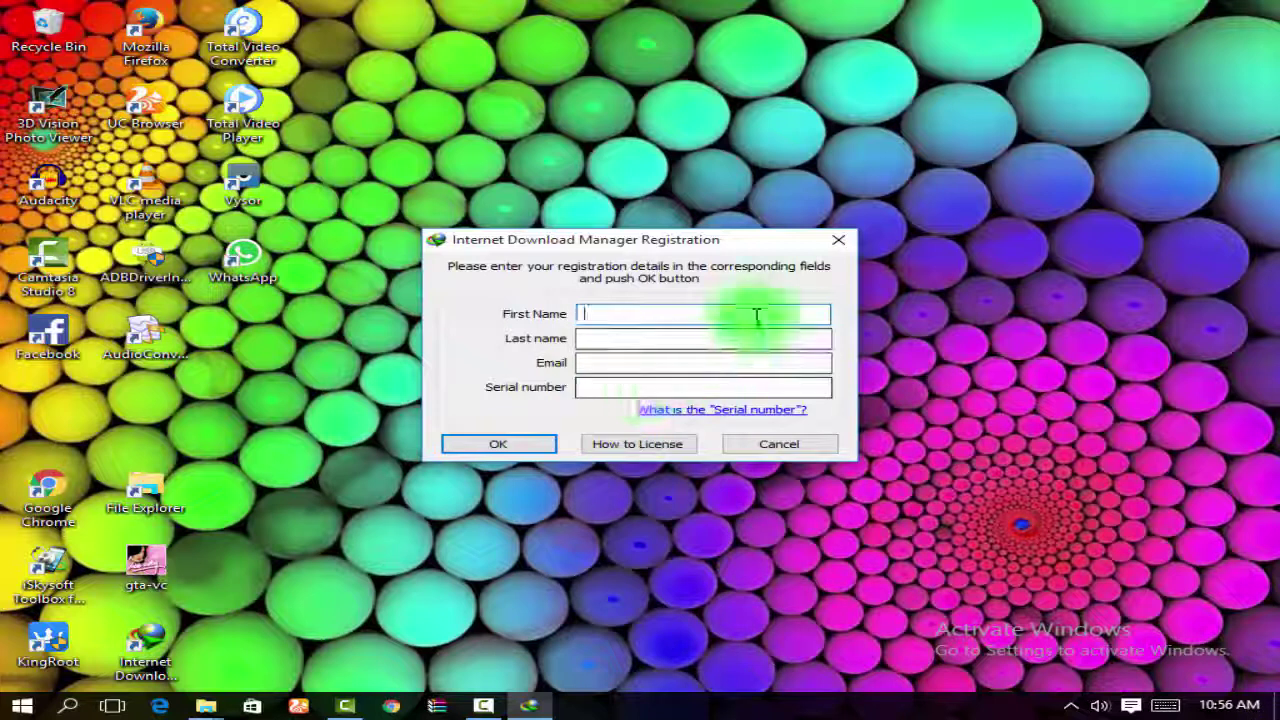
left_click(831, 246)
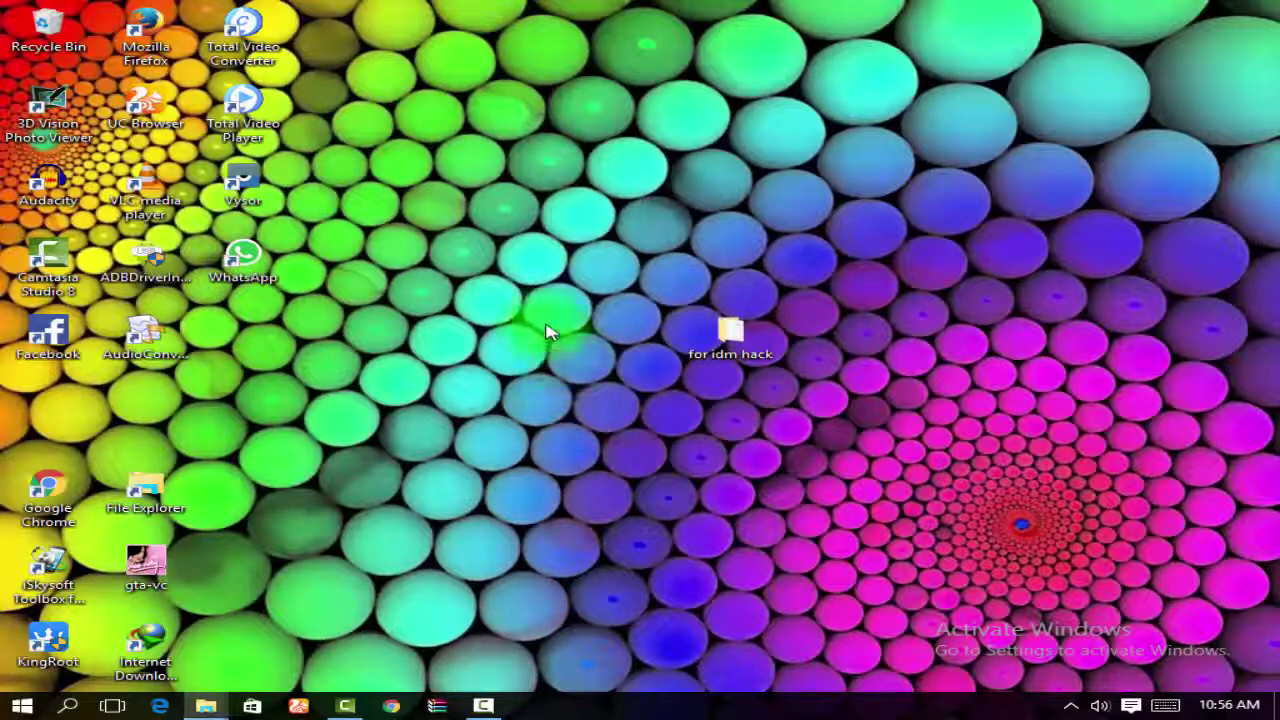
right_click(557, 277)
left_click(578, 325)
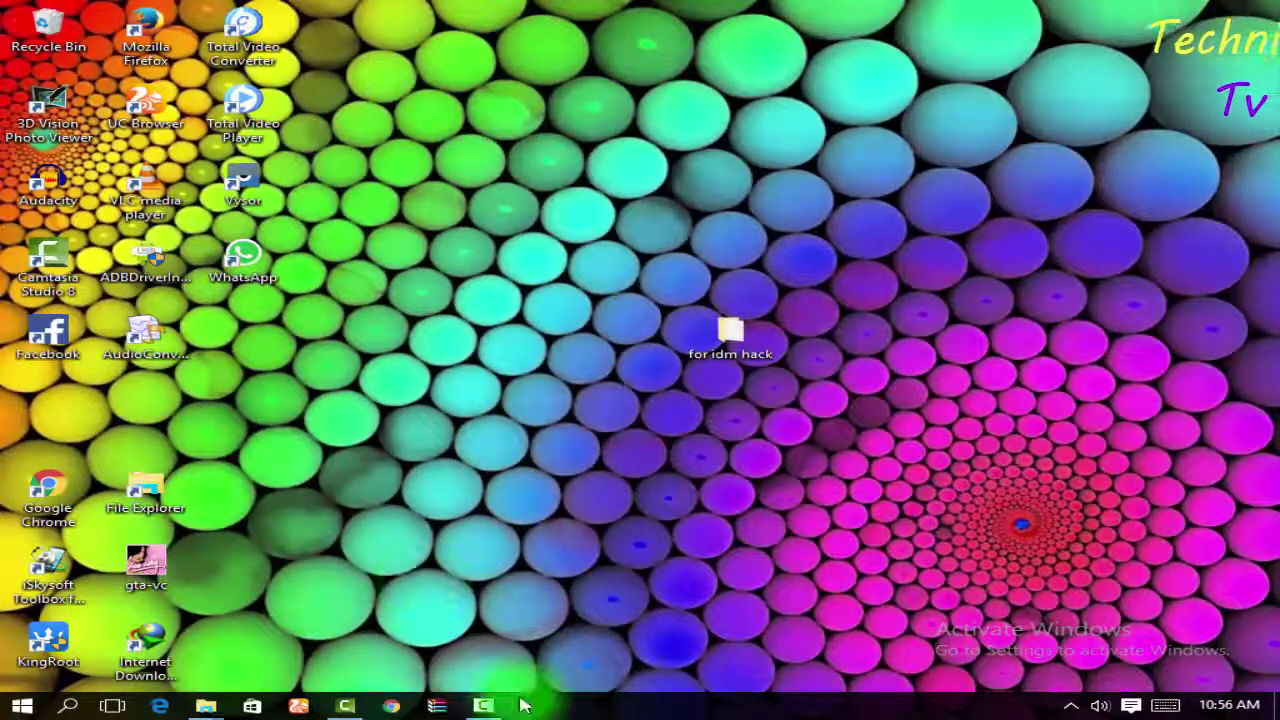
mouse_move(503, 710)
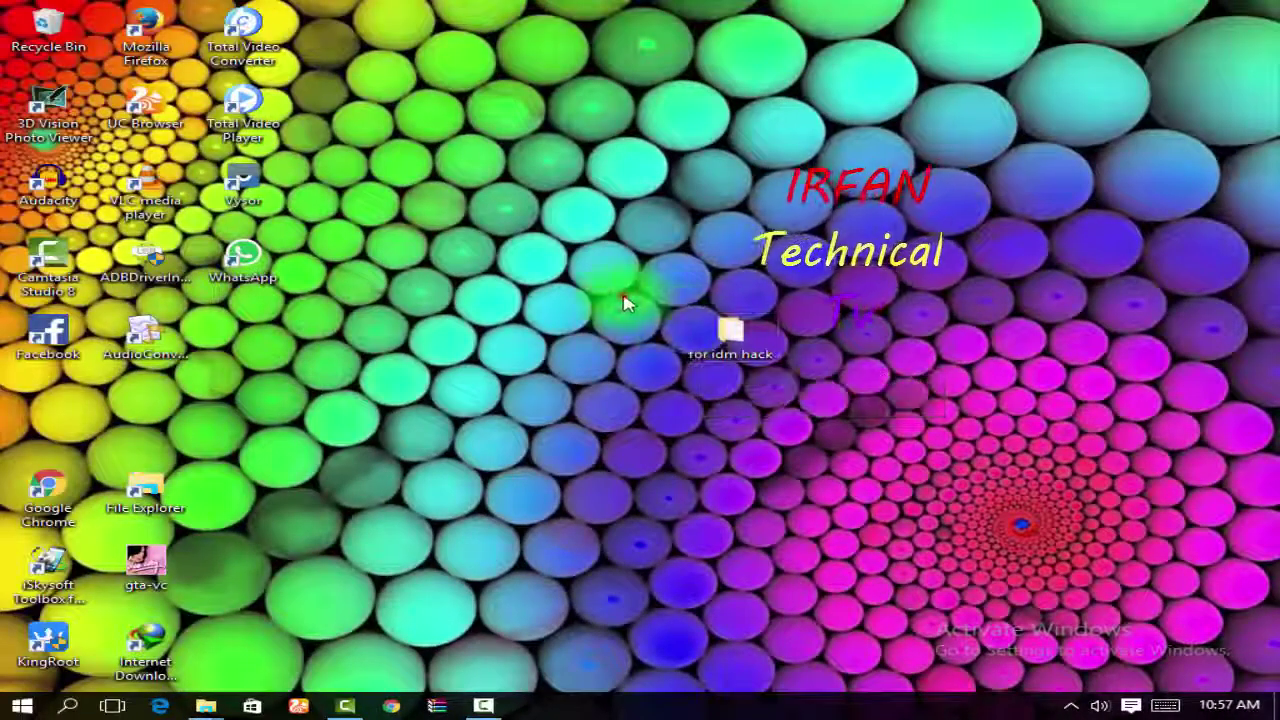
left_click_drag(624, 303, 928, 408)
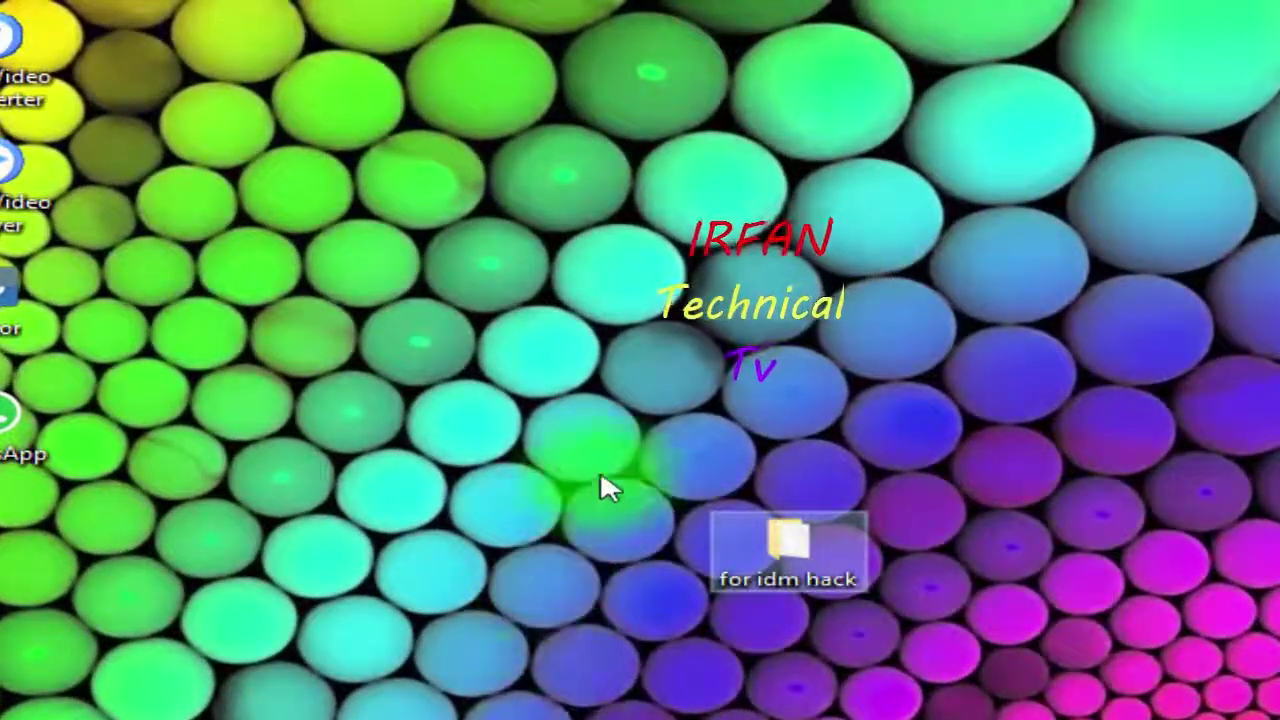
left_click_drag(602, 458, 965, 658)
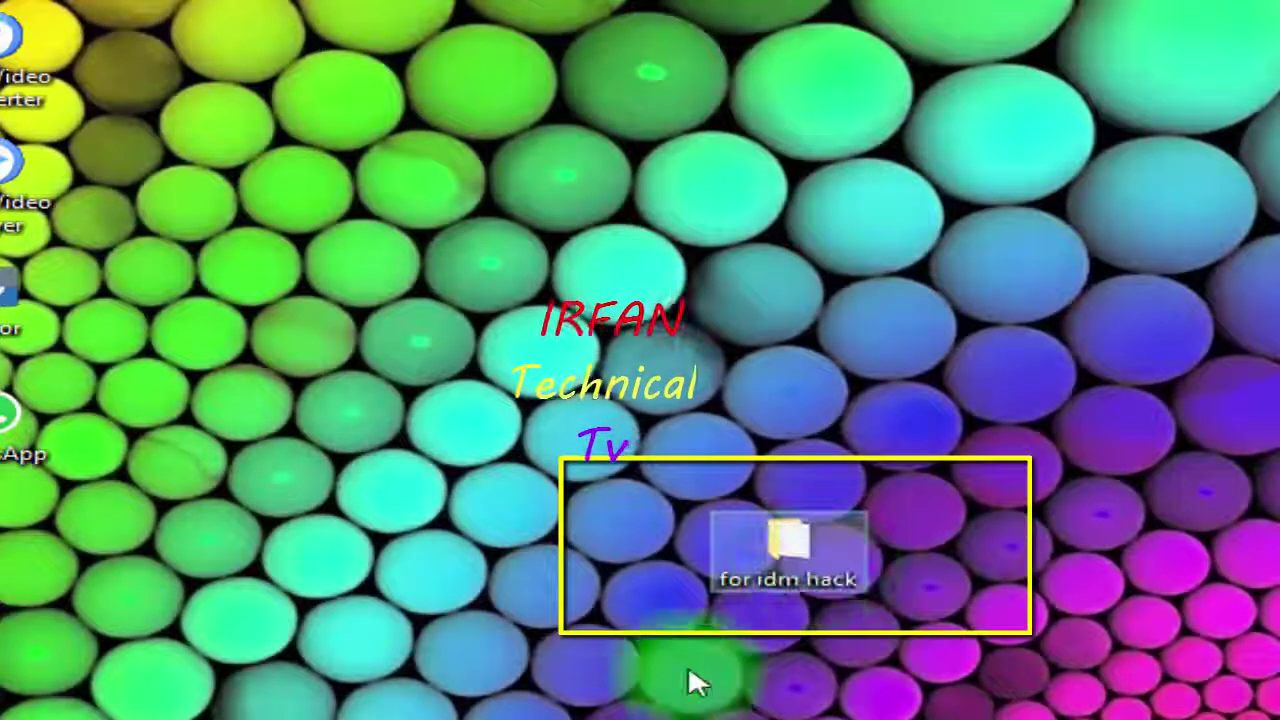
Step: Open the IDM archive in the desktop folder "for idm hack" and browse to its IDM\IDM Files folder
mouse_move(776, 572)
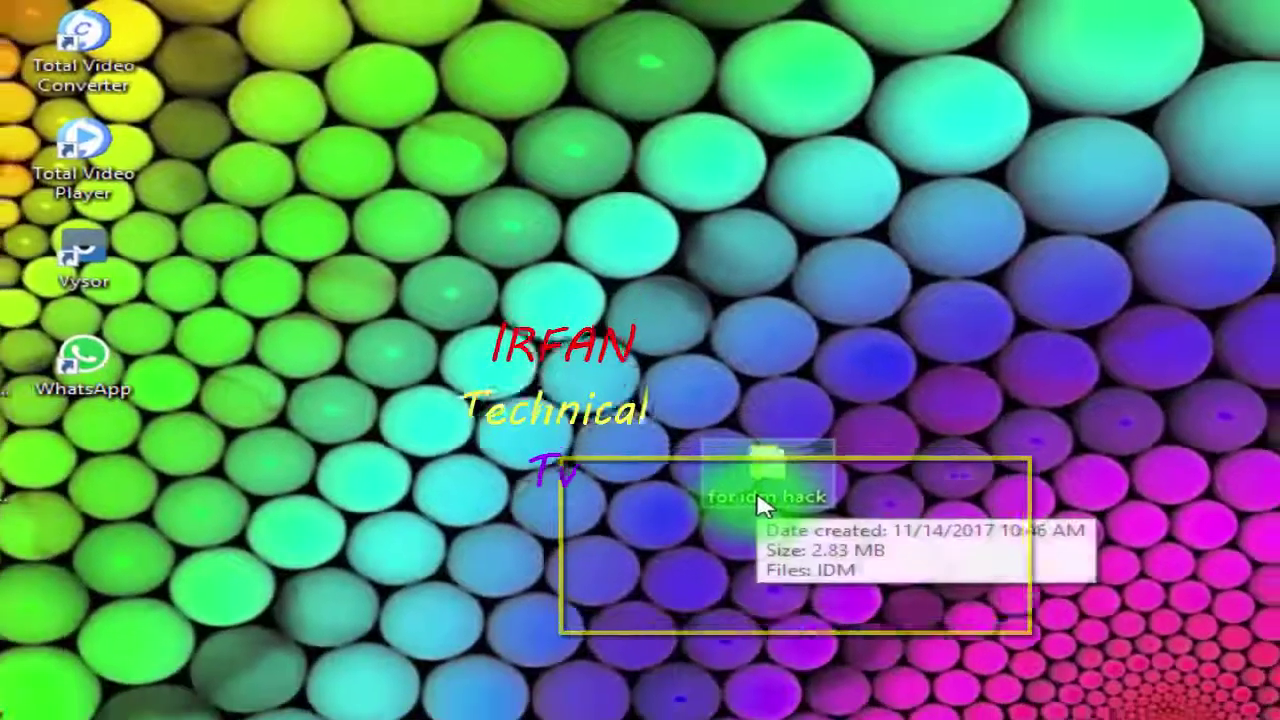
double_click(762, 490)
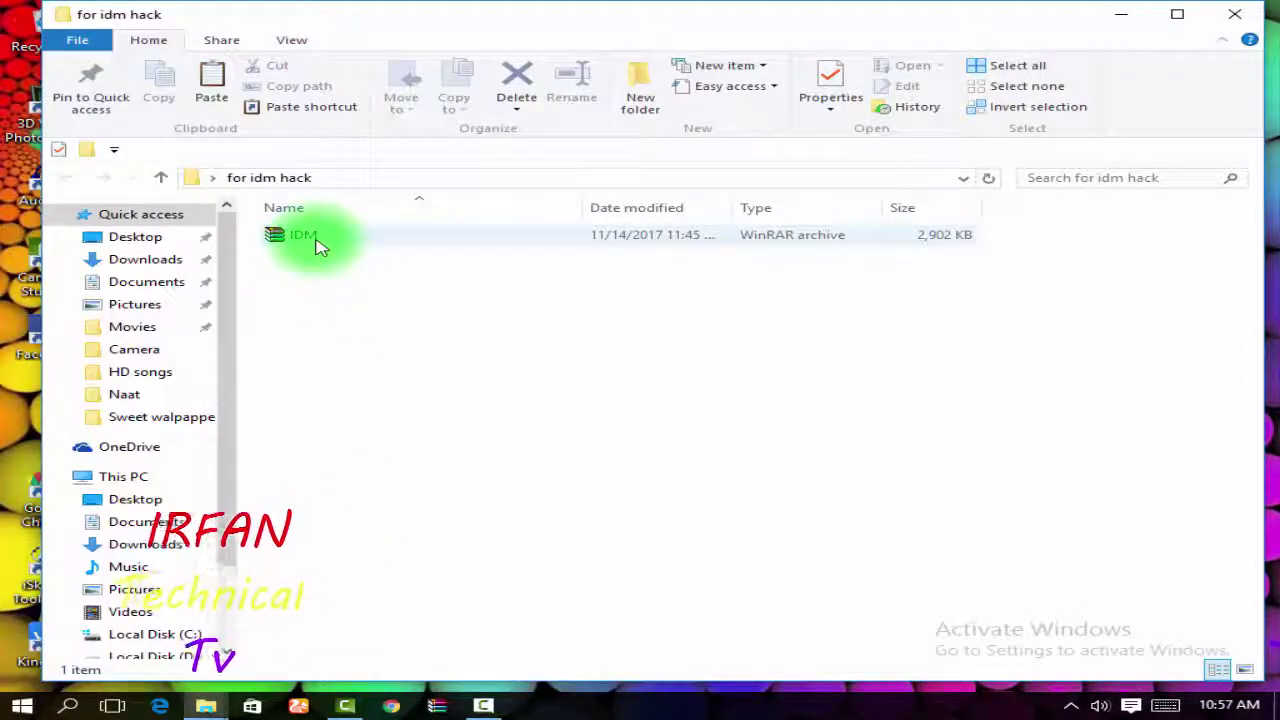
double_click(318, 246)
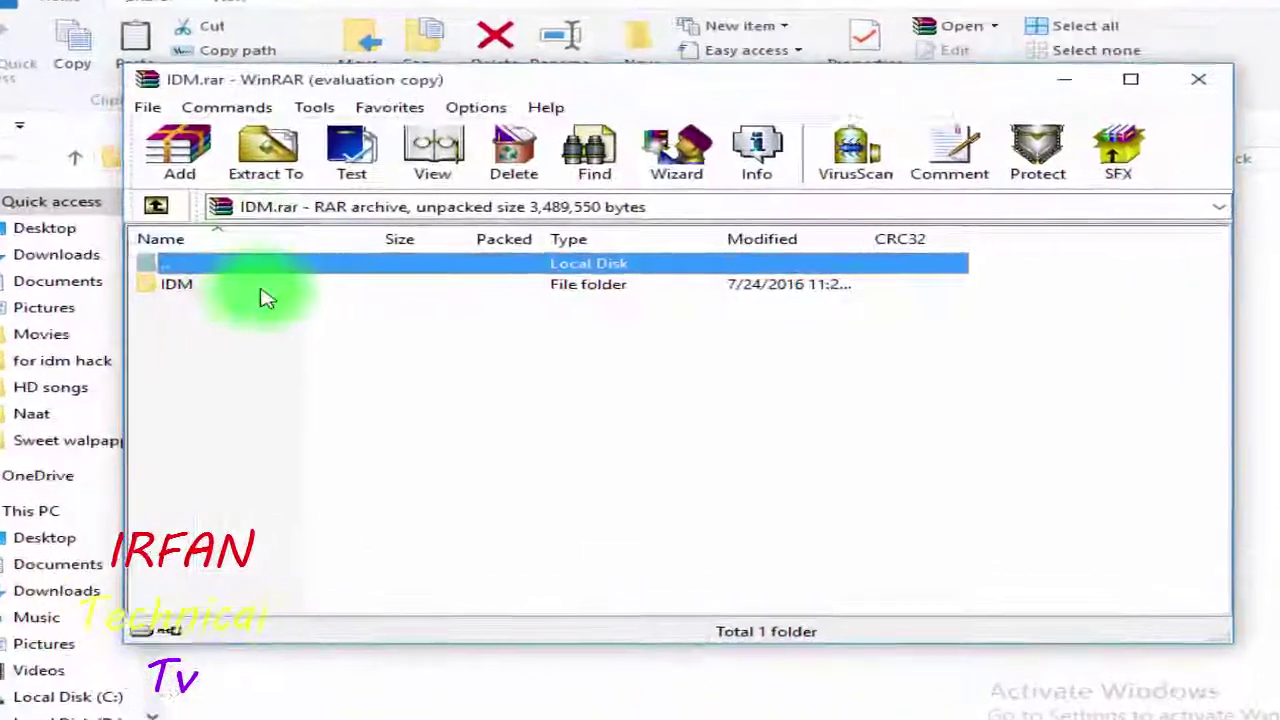
left_click(317, 286)
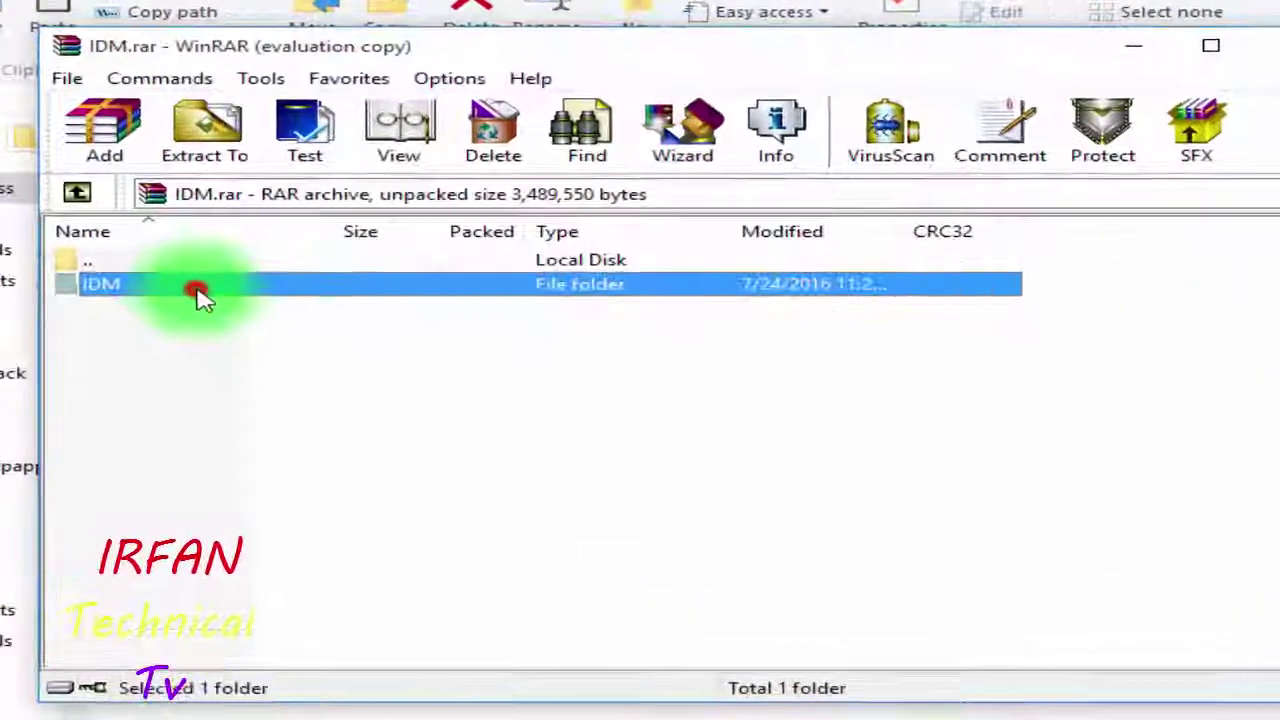
double_click(200, 290)
left_click(194, 290)
double_click(194, 290)
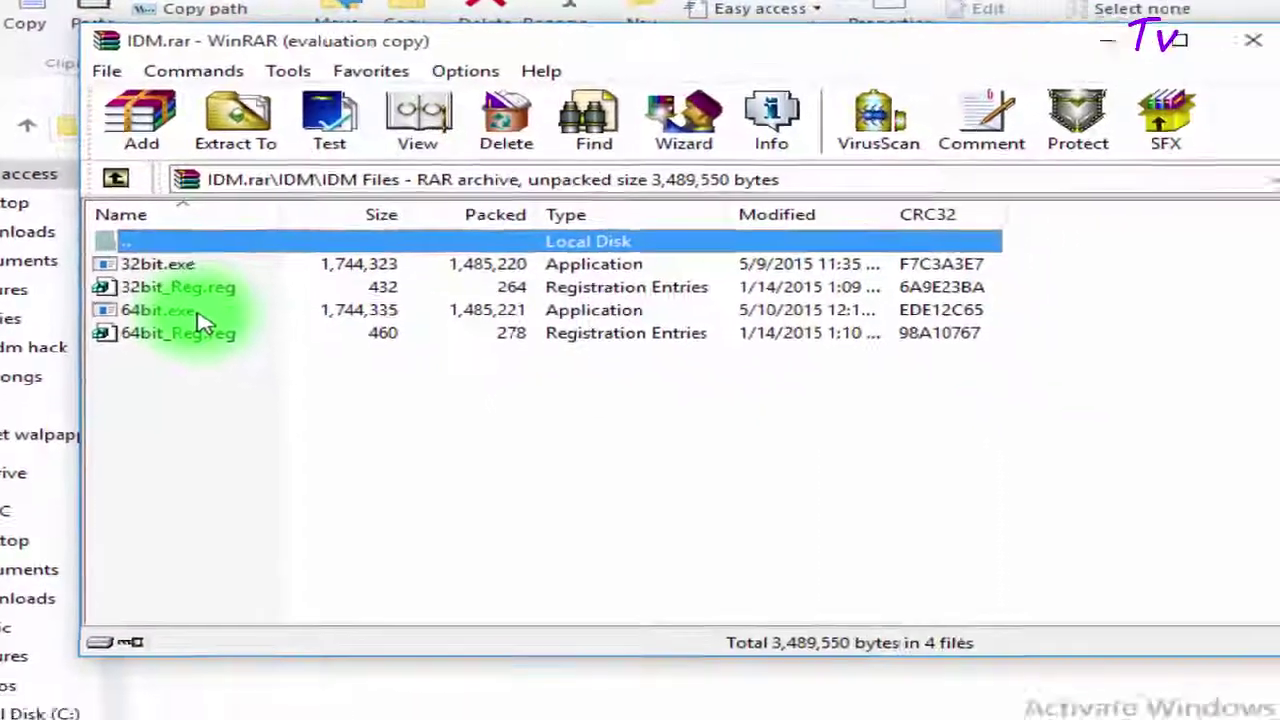
Step: Run 64bit.exe from the archive and install IDM Patch into C:\Program Files (x86)\Internet Download Manager
double_click(273, 432)
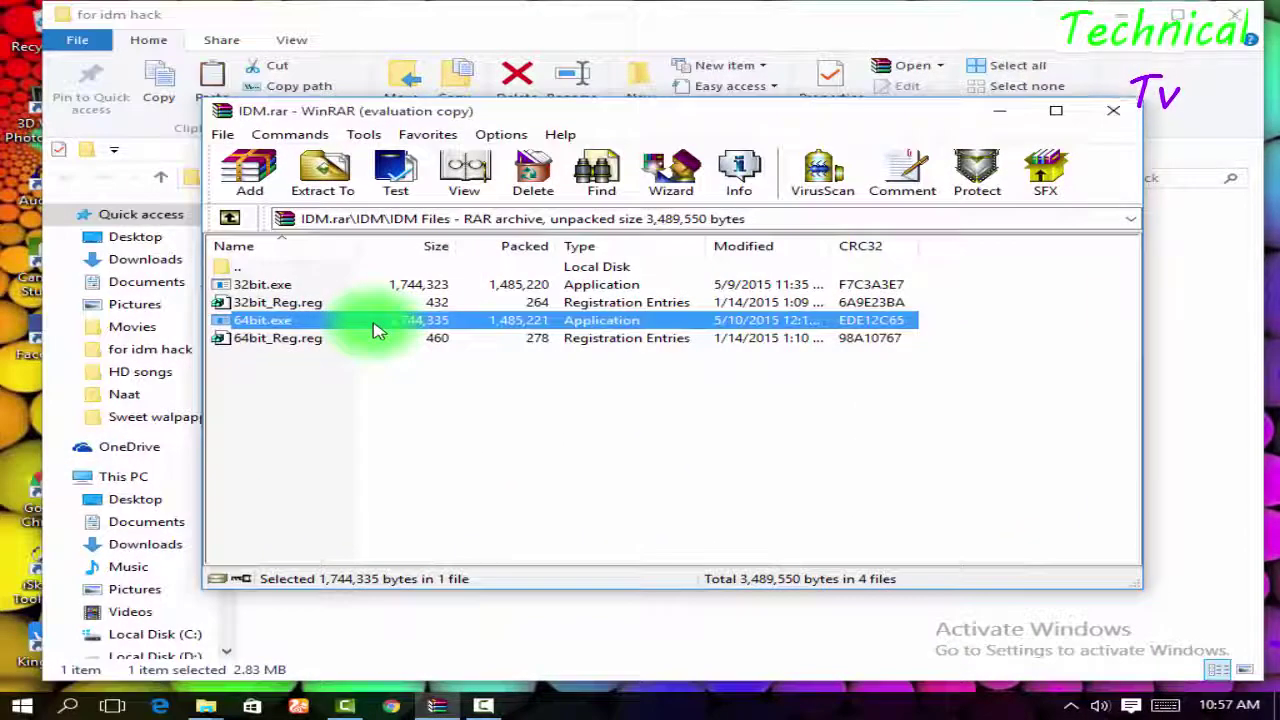
double_click(377, 330)
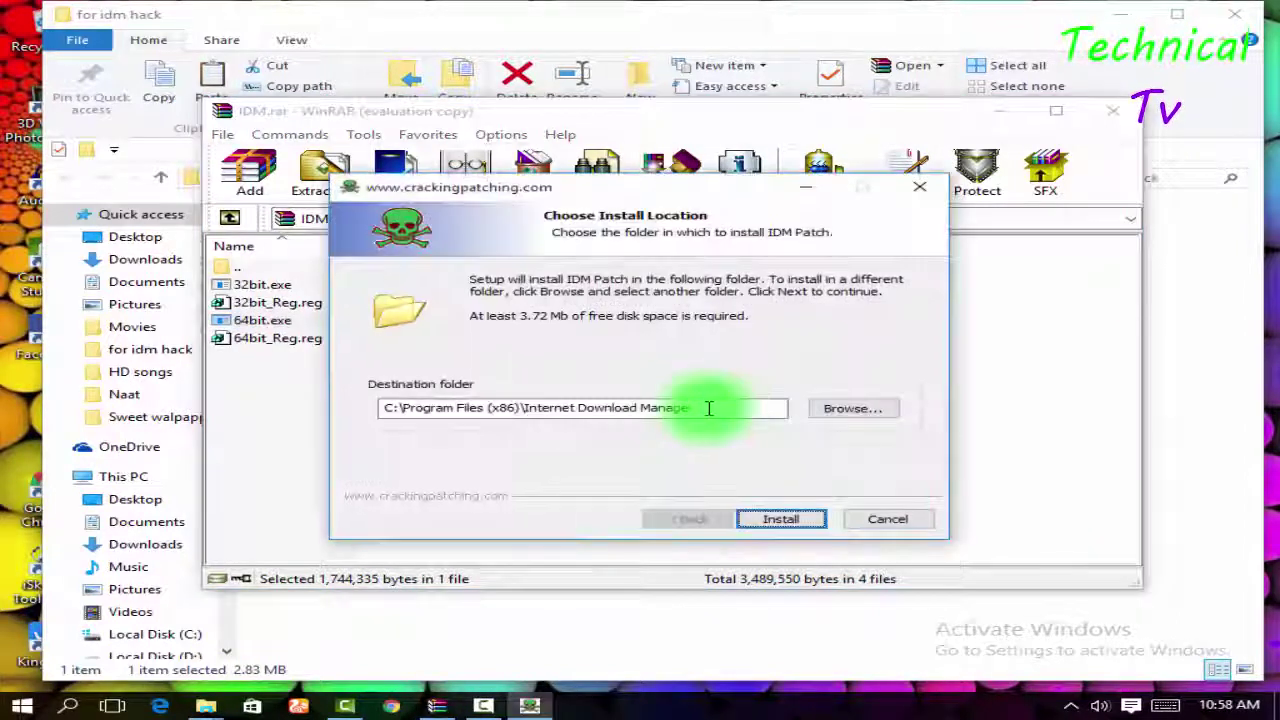
left_click(780, 519)
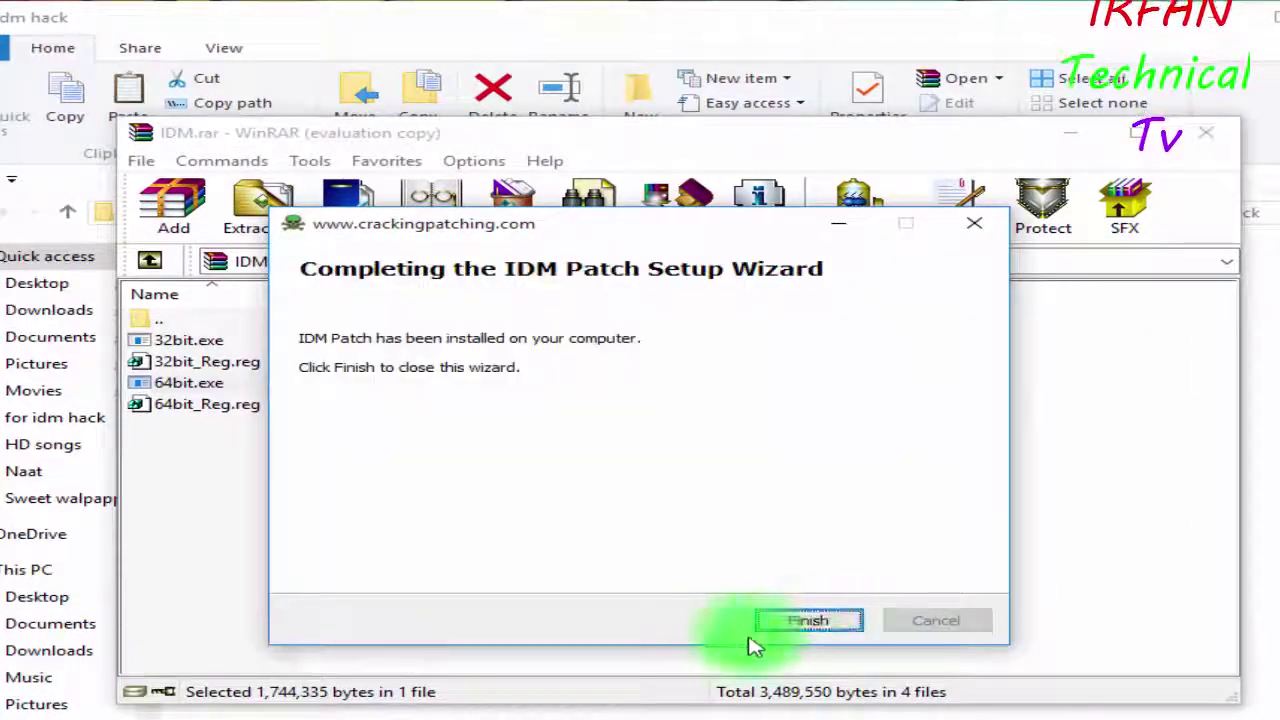
left_click(822, 624)
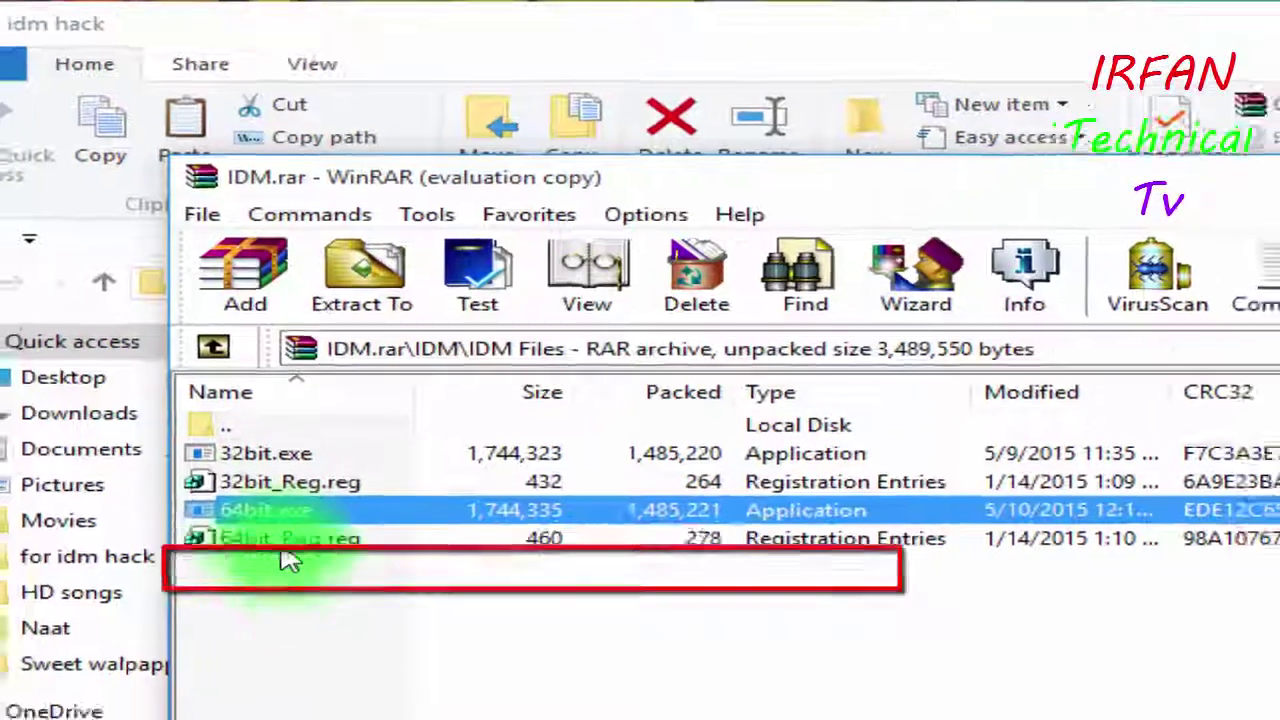
Step: Merge 64bit_Reg.reg from the archive into the Windows registry
left_click(286, 572)
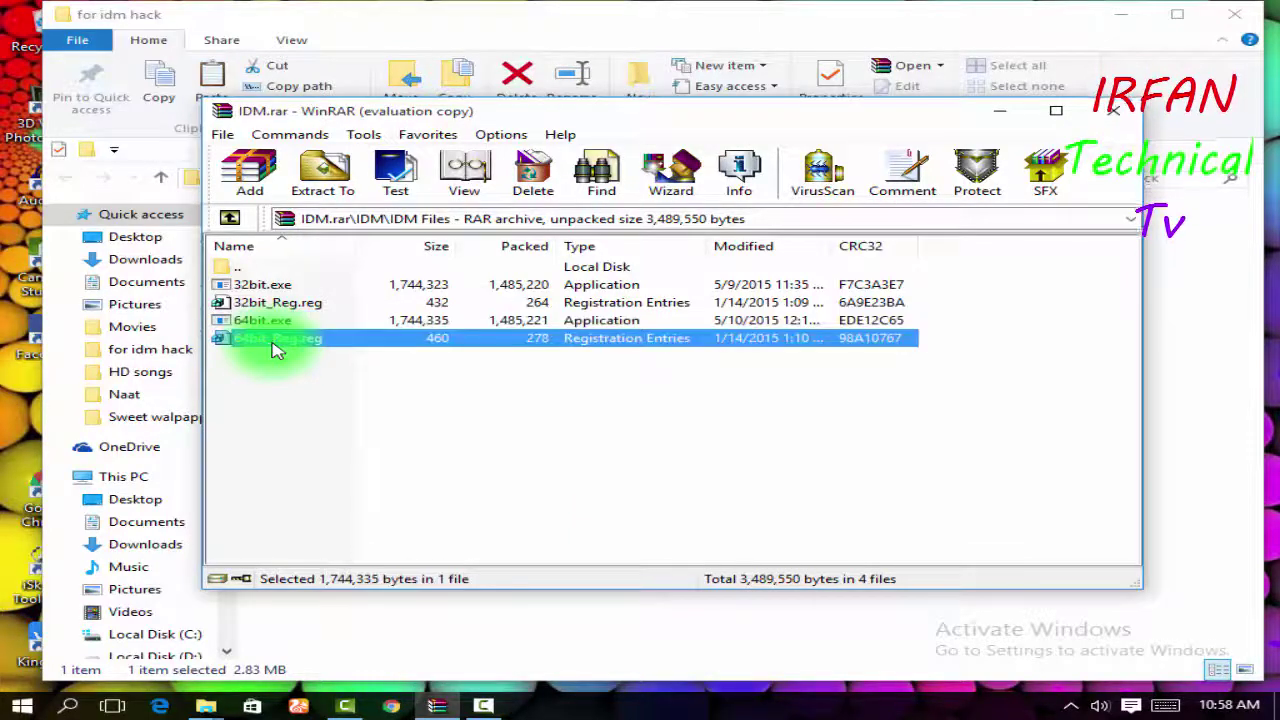
double_click(277, 340)
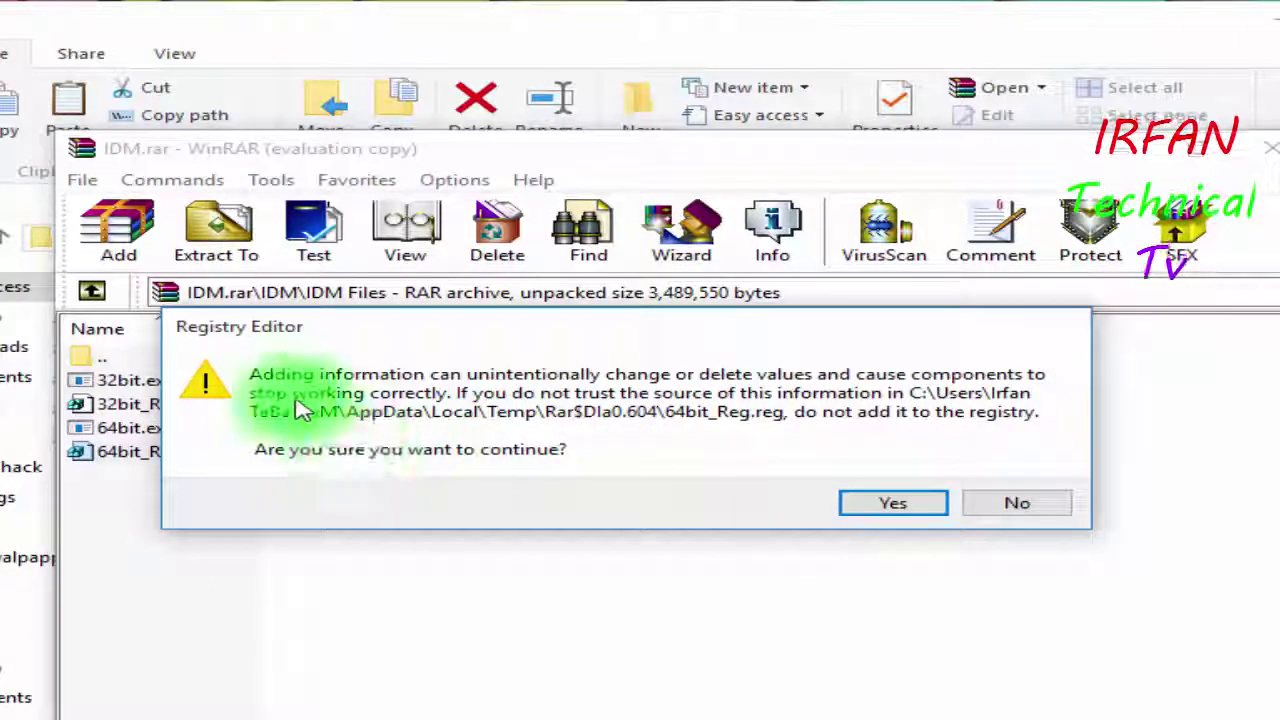
left_click(893, 508)
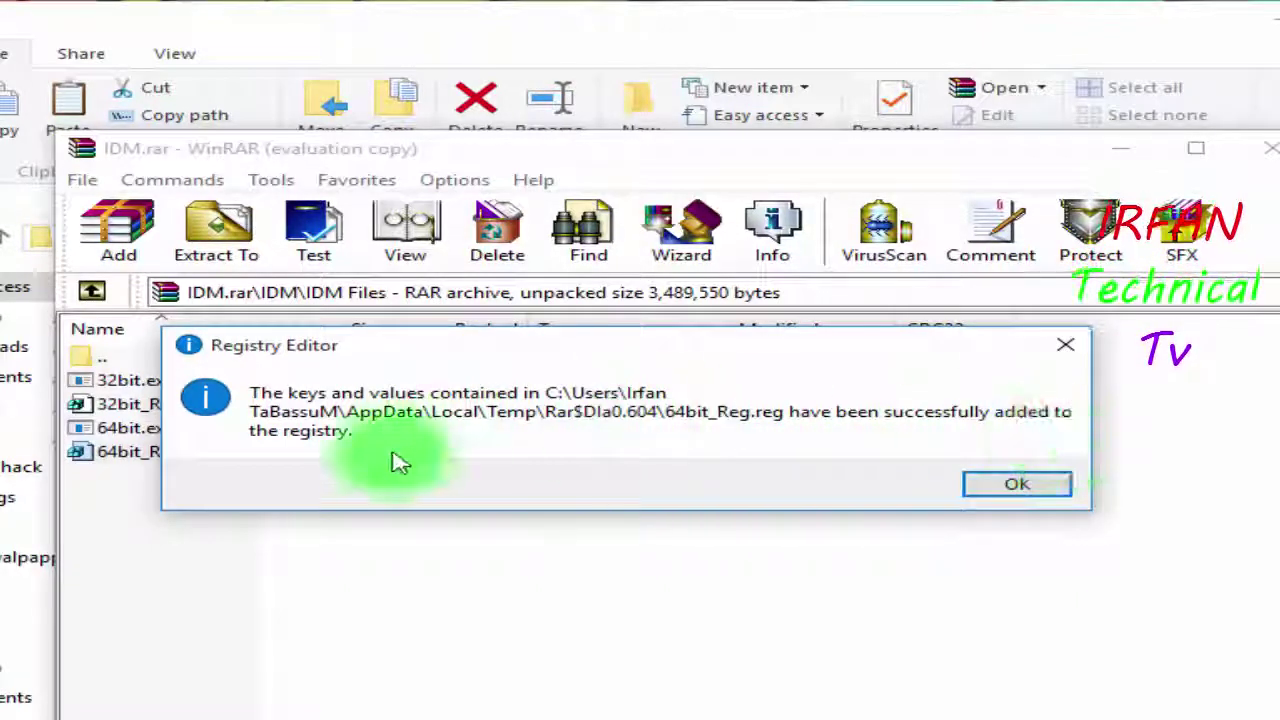
left_click(1017, 488)
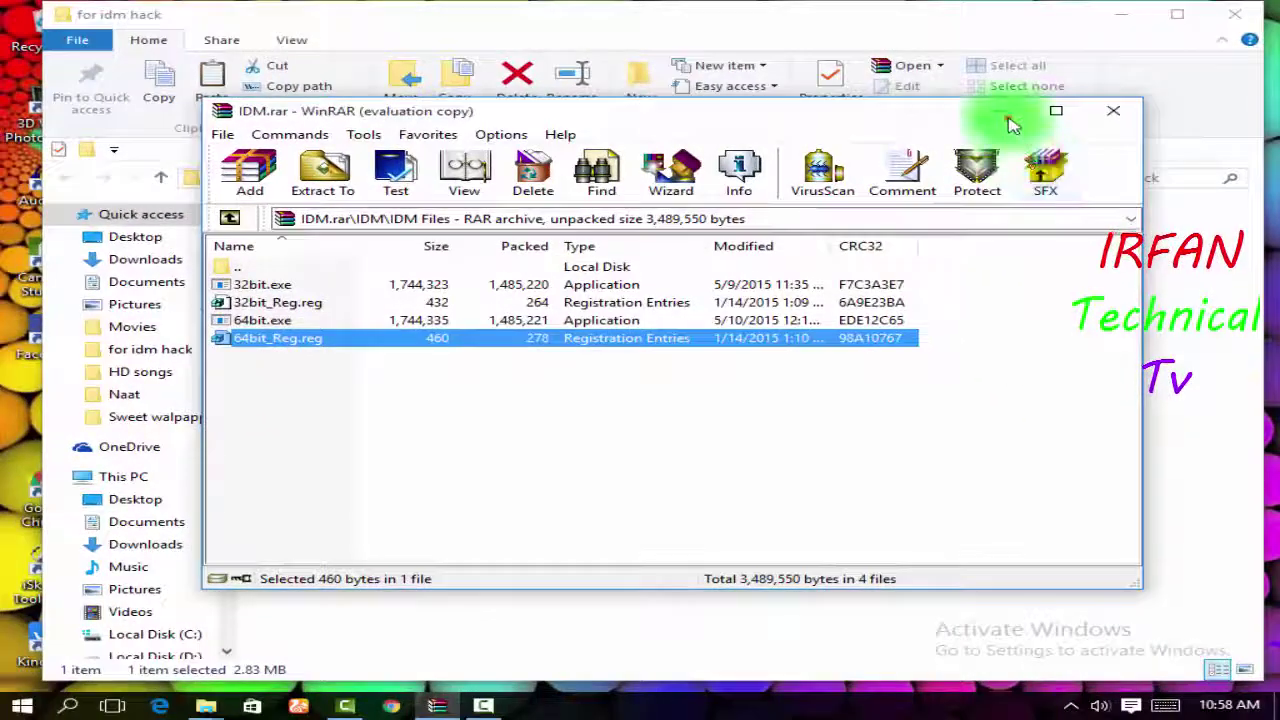
Step: Minimize the open windows to show the desktop and refresh it
left_click(1009, 118)
key("super+d")
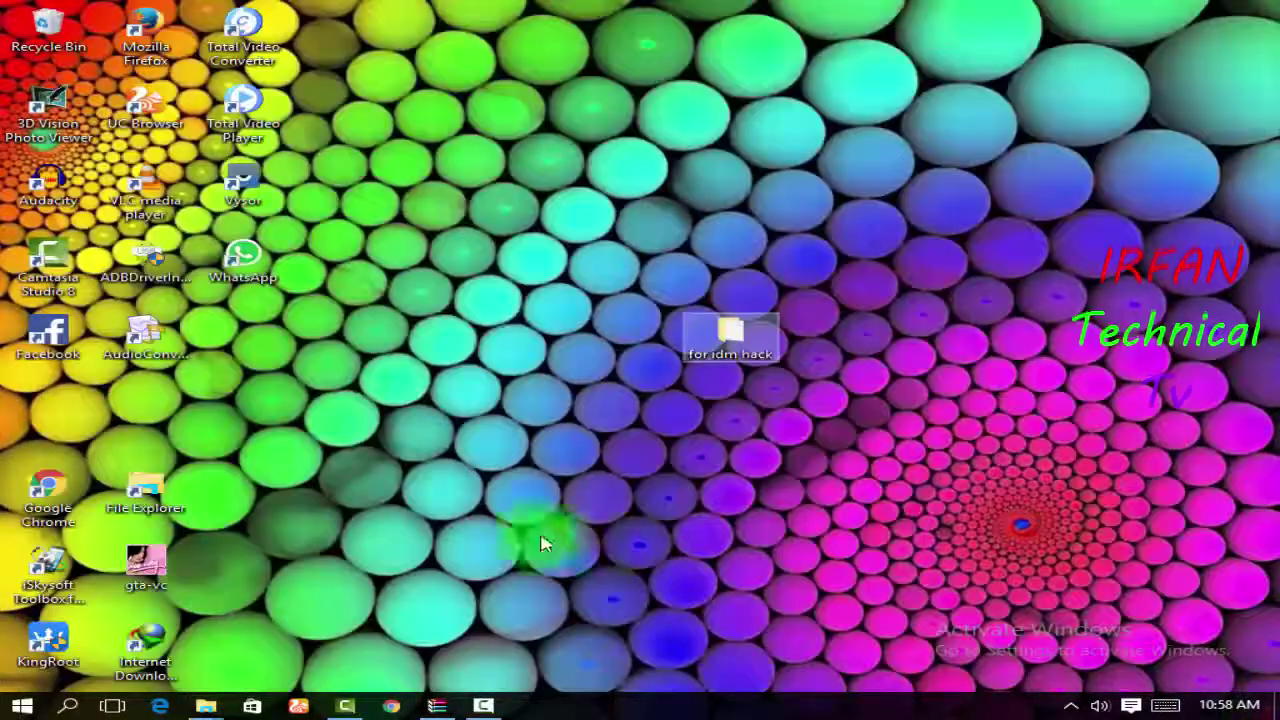
right_click(553, 320)
left_click(572, 368)
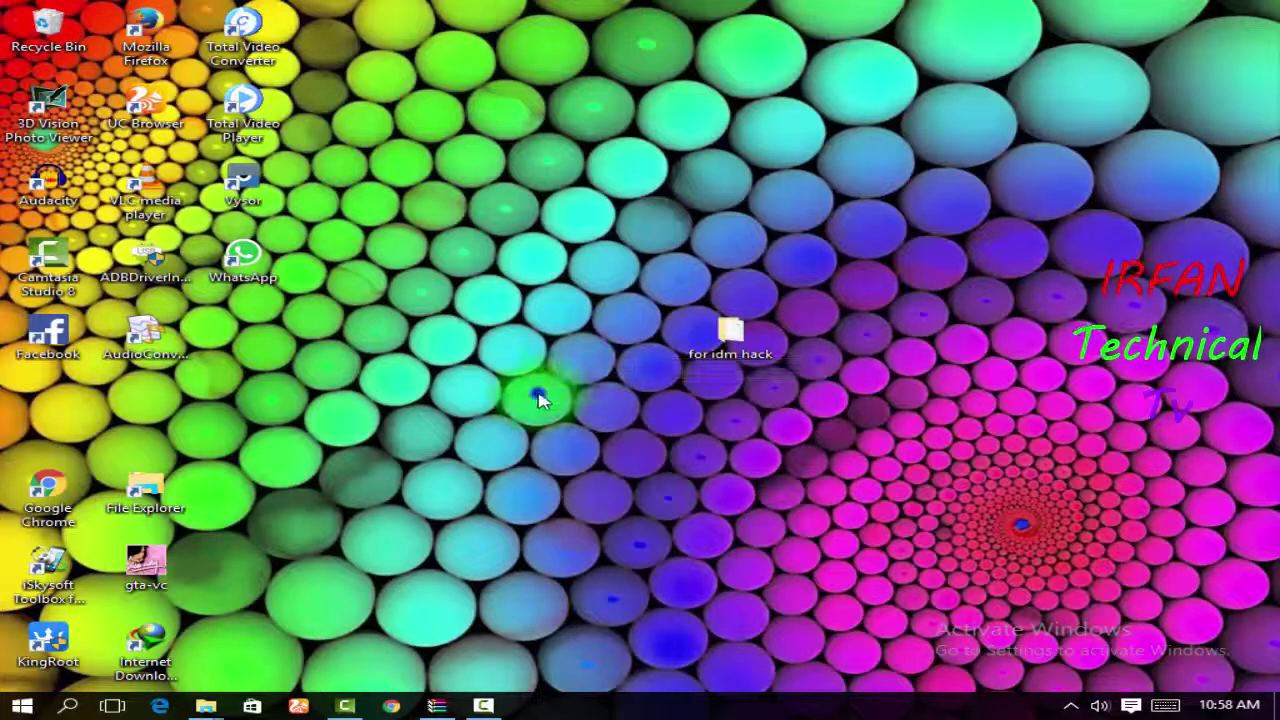
right_click(543, 397)
left_click(540, 449)
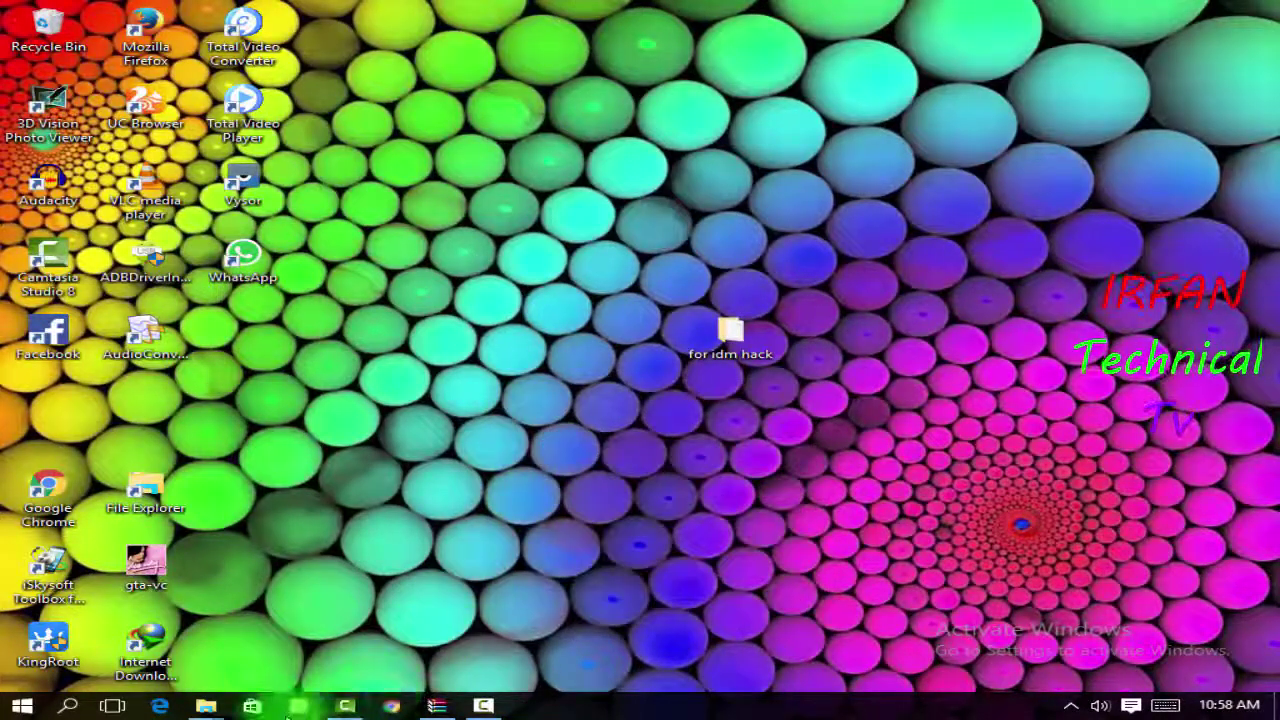
Step: Launch Internet Download Manager, turn off showing tips on startup and dismiss the open notices
double_click(157, 657)
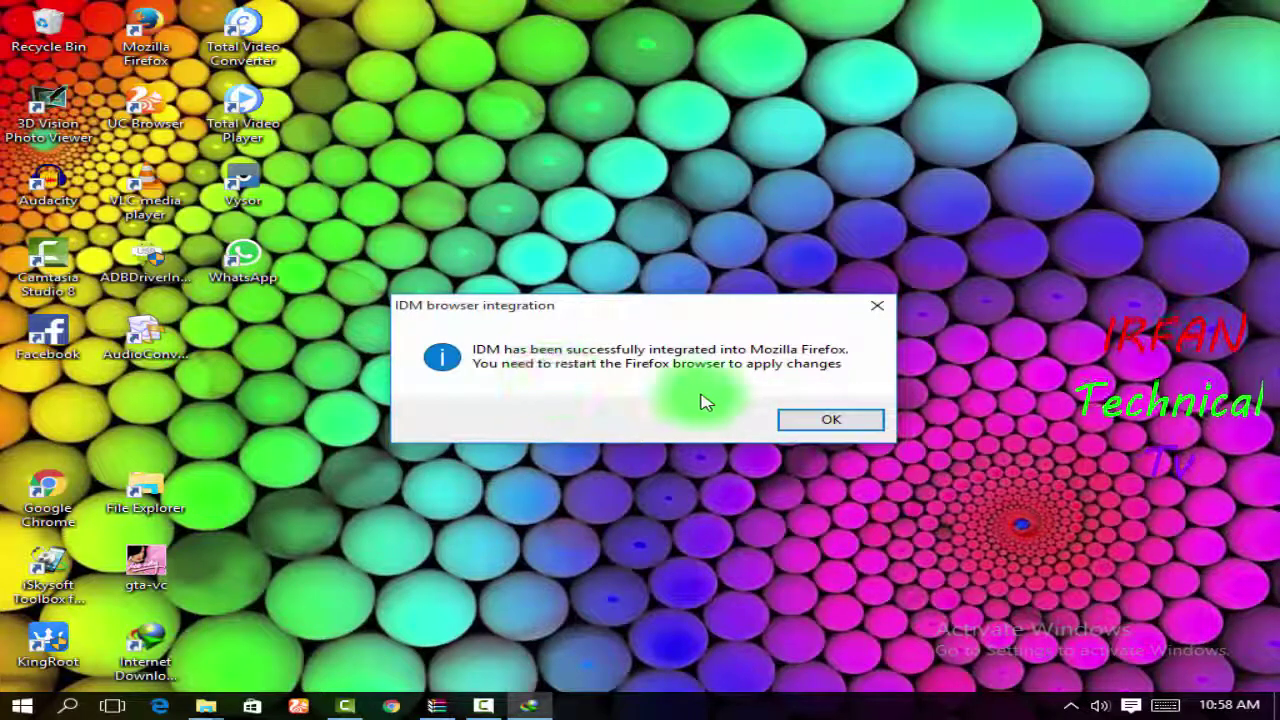
left_click(813, 423)
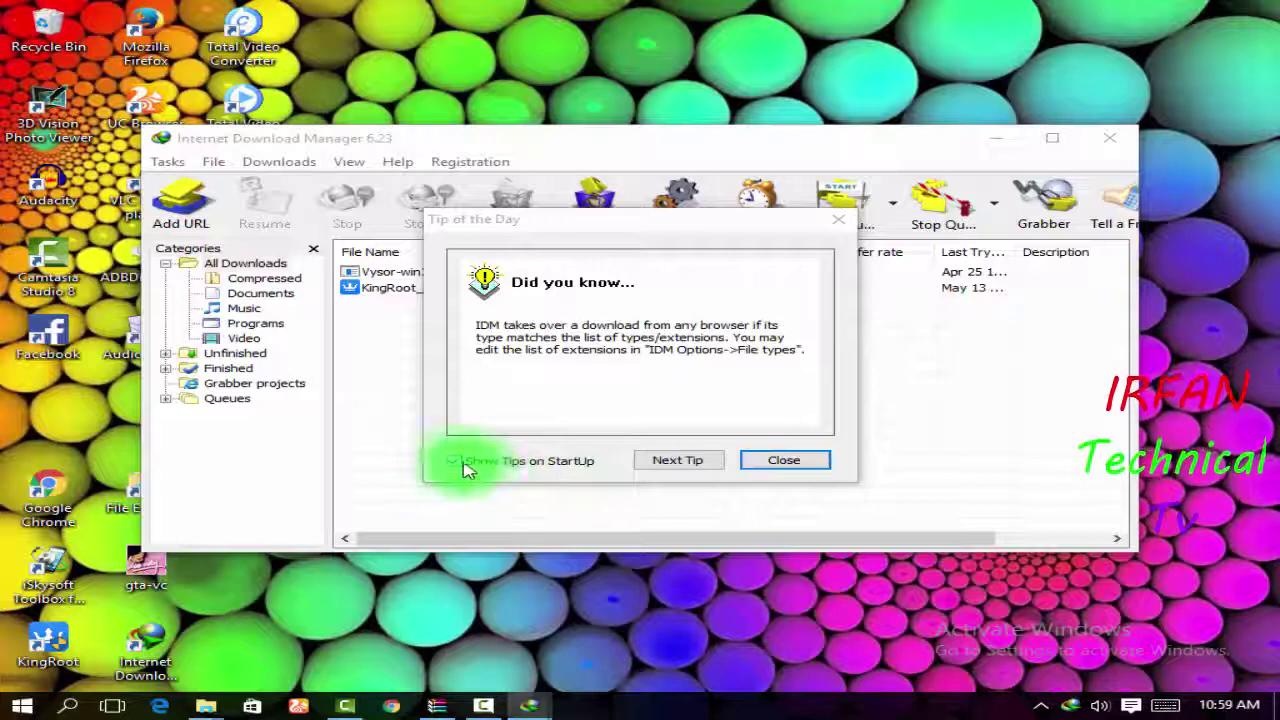
left_click(456, 462)
left_click(781, 461)
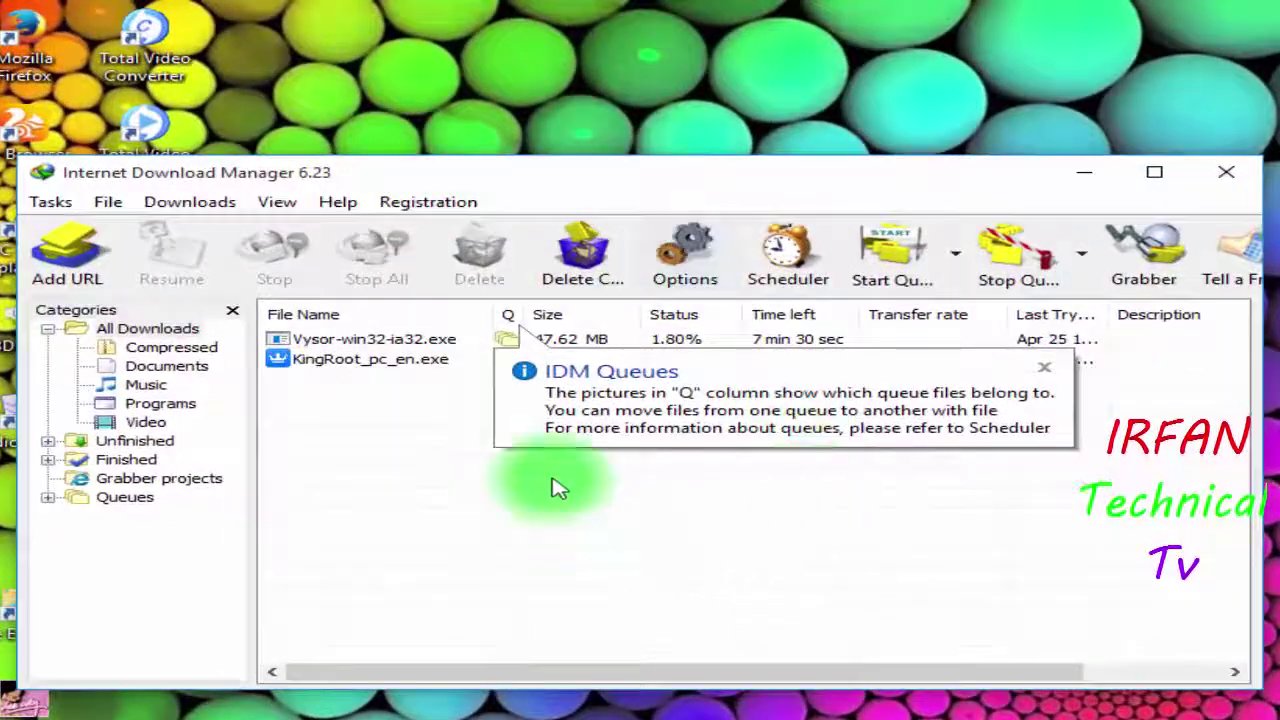
left_click(1045, 385)
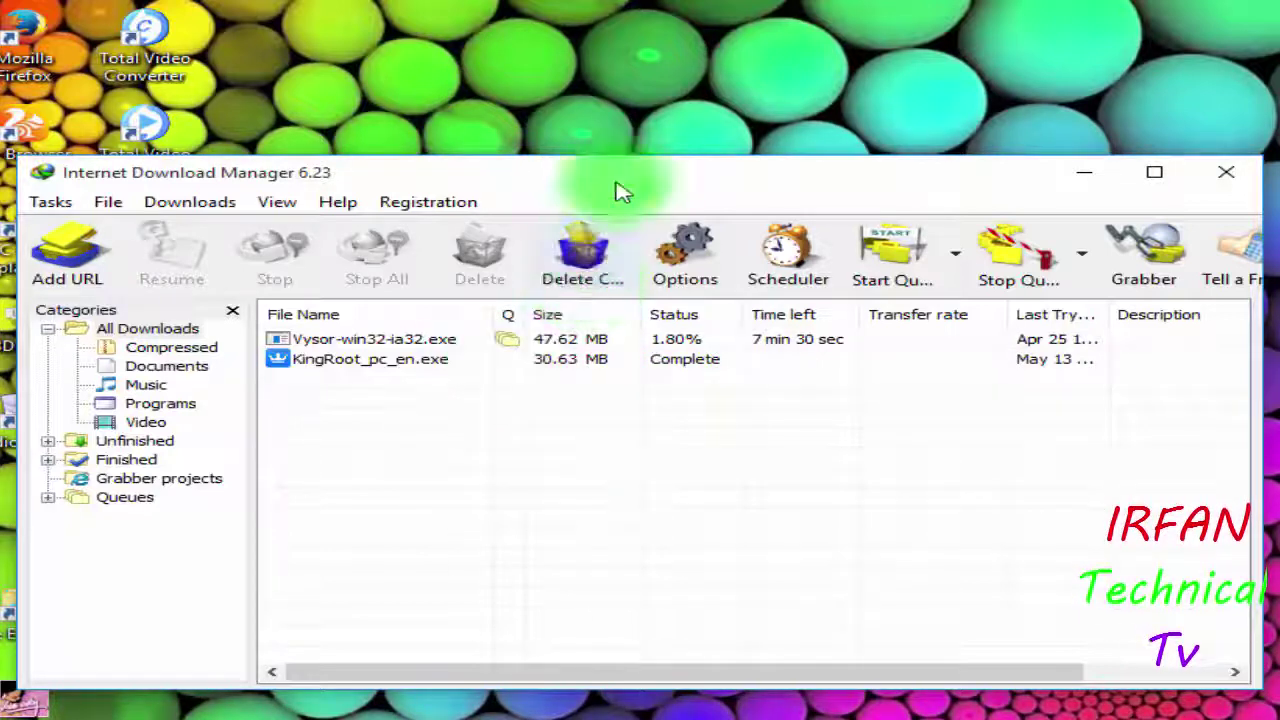
right_click(617, 95)
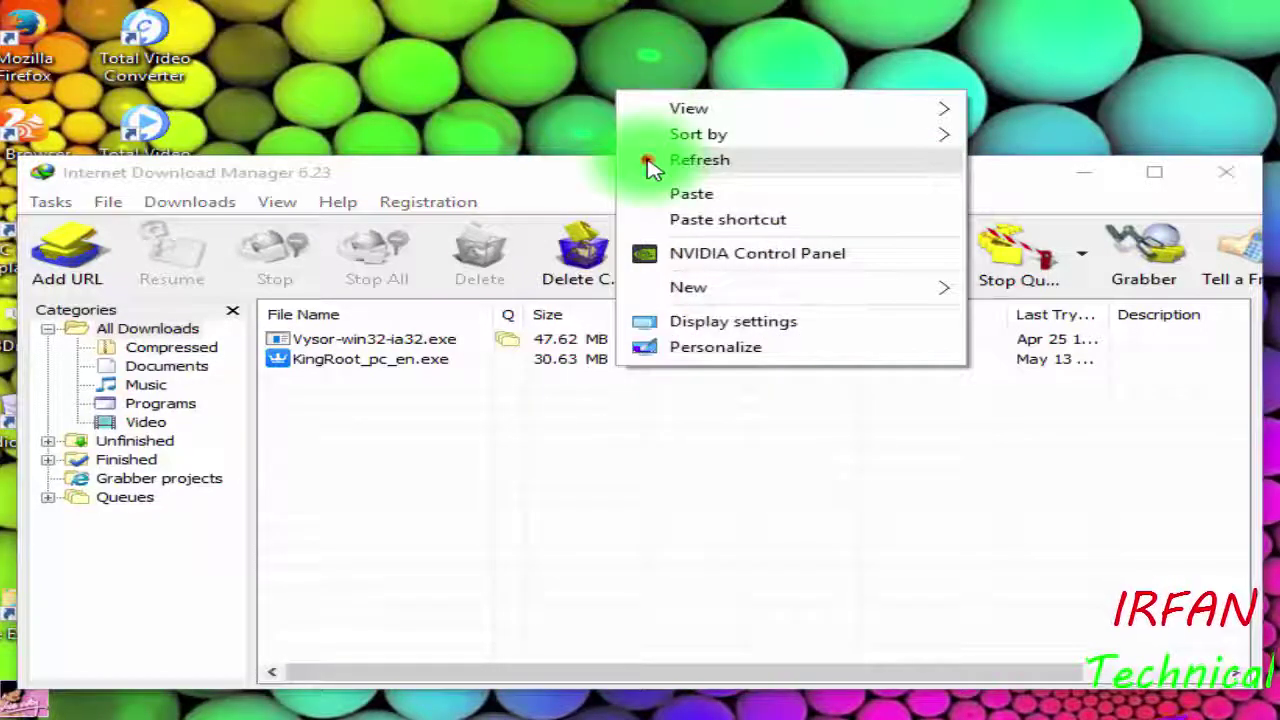
left_click(648, 163)
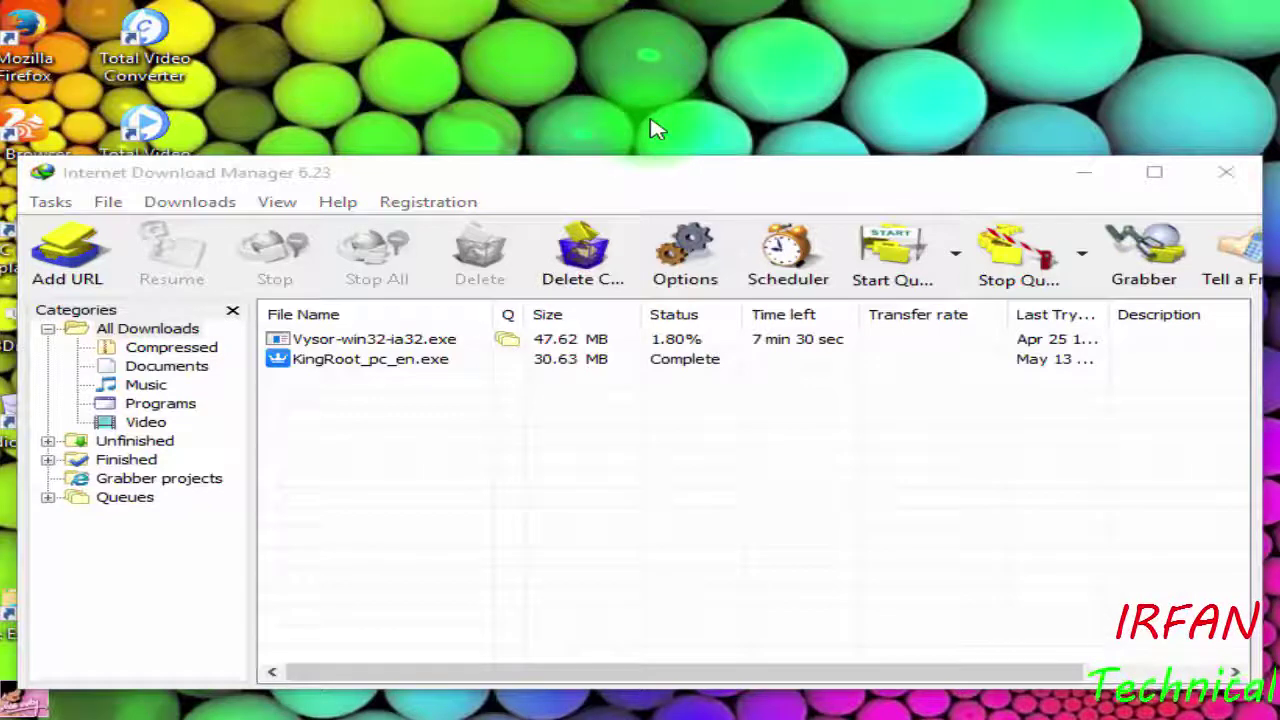